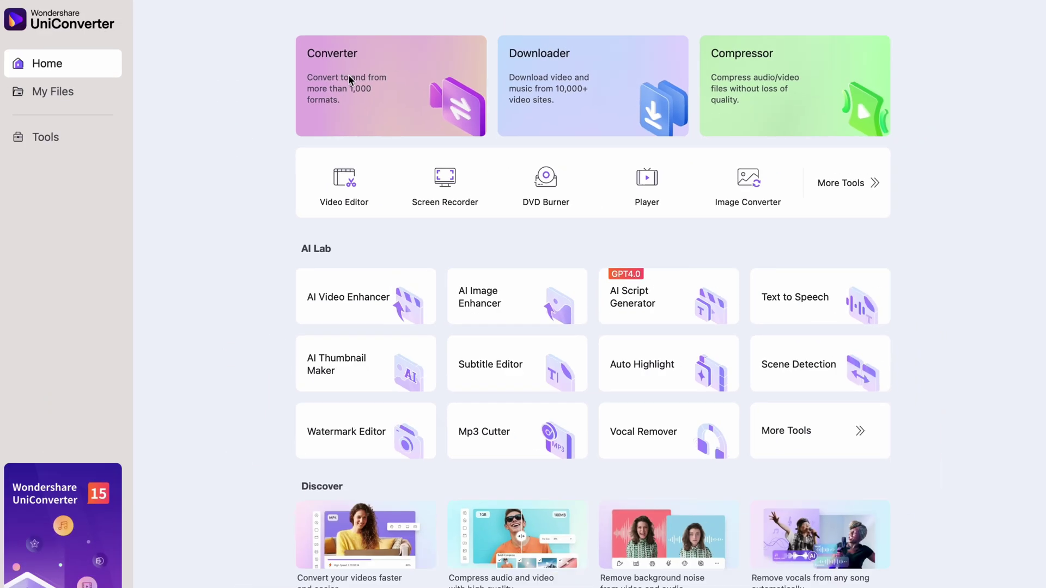
- Add the four MP4 videos to the Converter and set all outputs to MP3 High Quality (320 kbps)
left_click(348, 80)
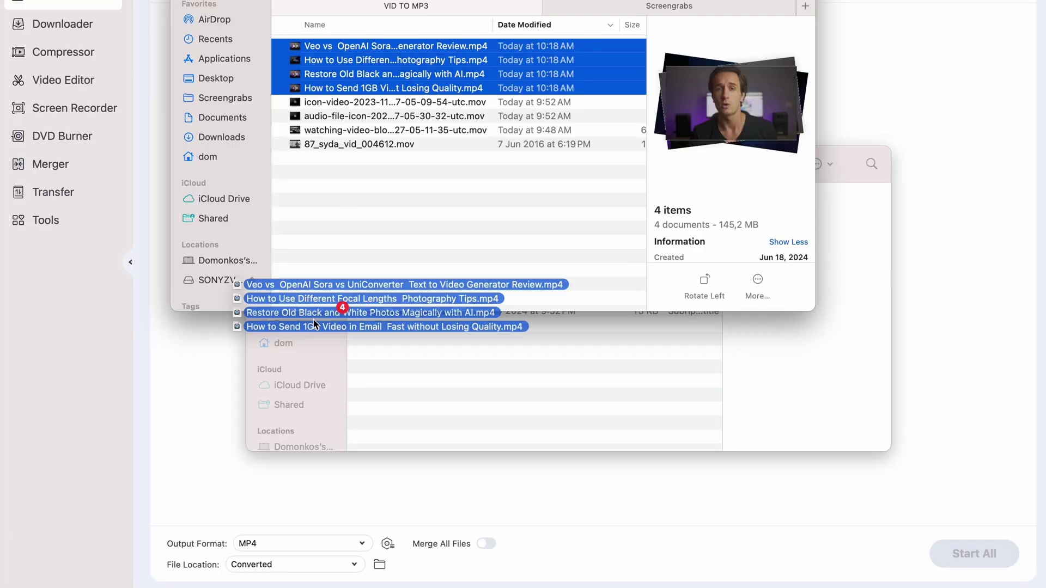
left_click_drag(314, 323, 199, 445)
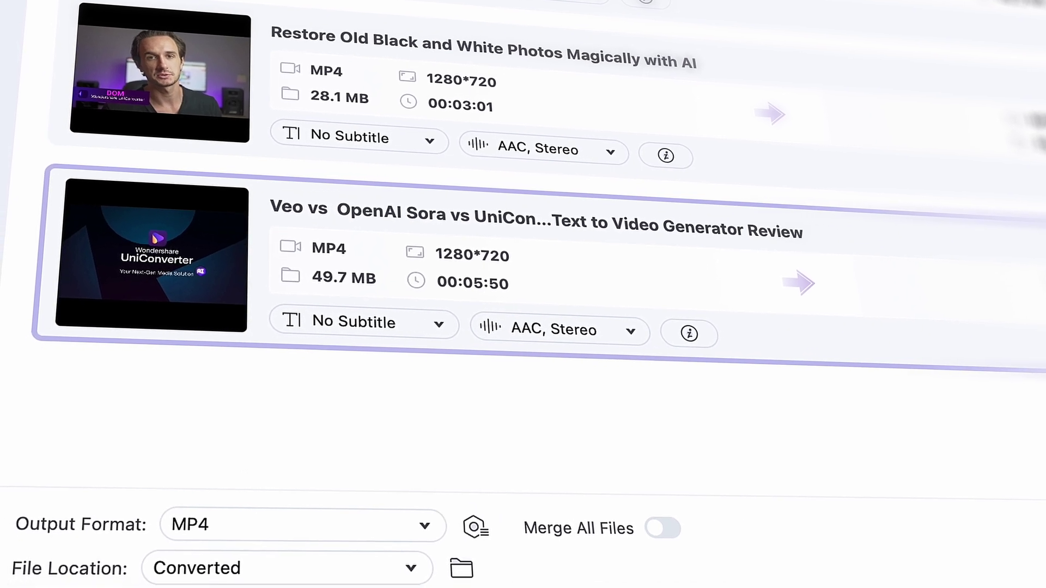
left_click(384, 528)
left_click(229, 94)
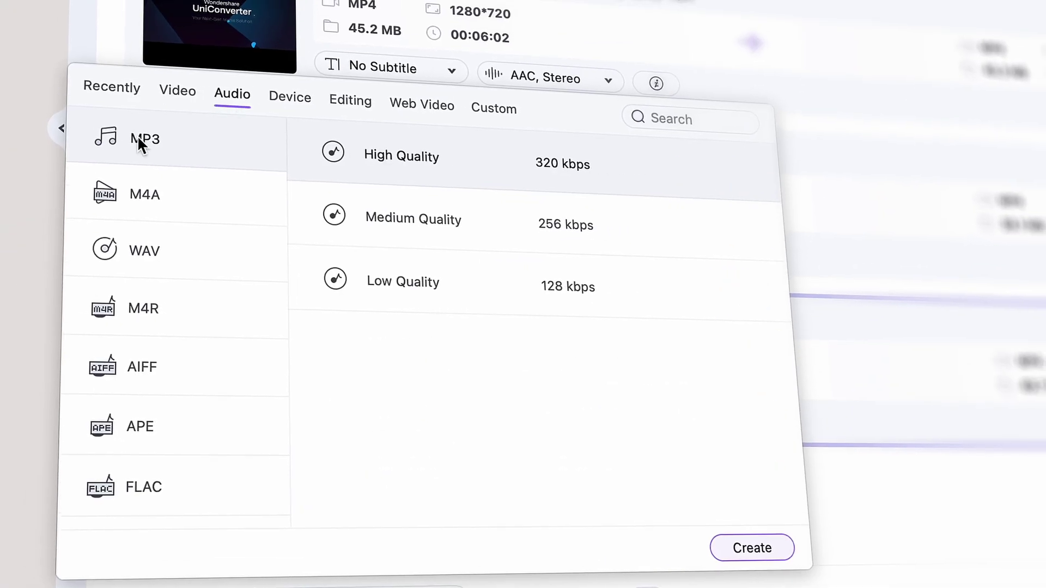
left_click(424, 172)
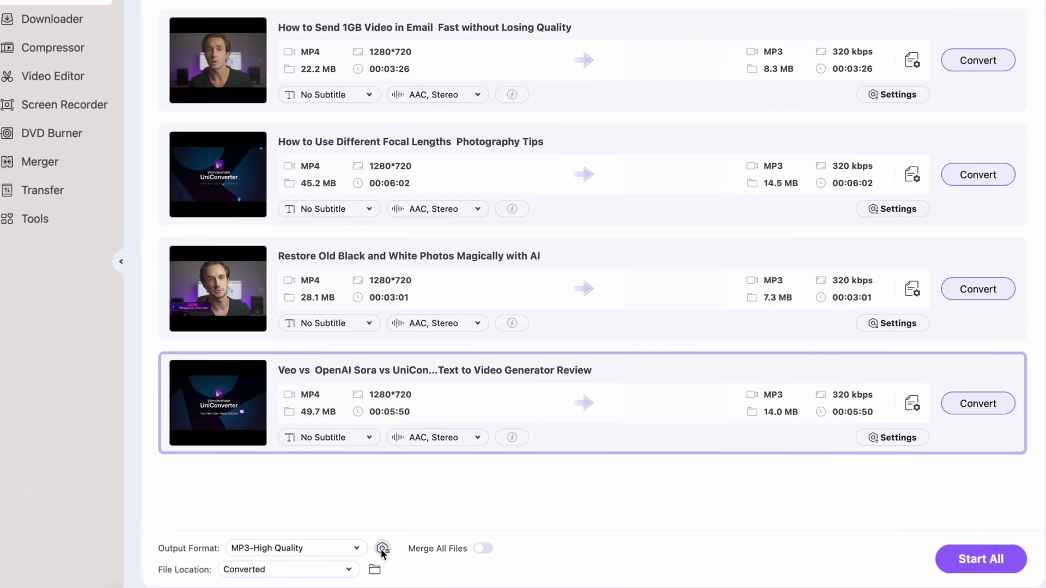
left_click(382, 548)
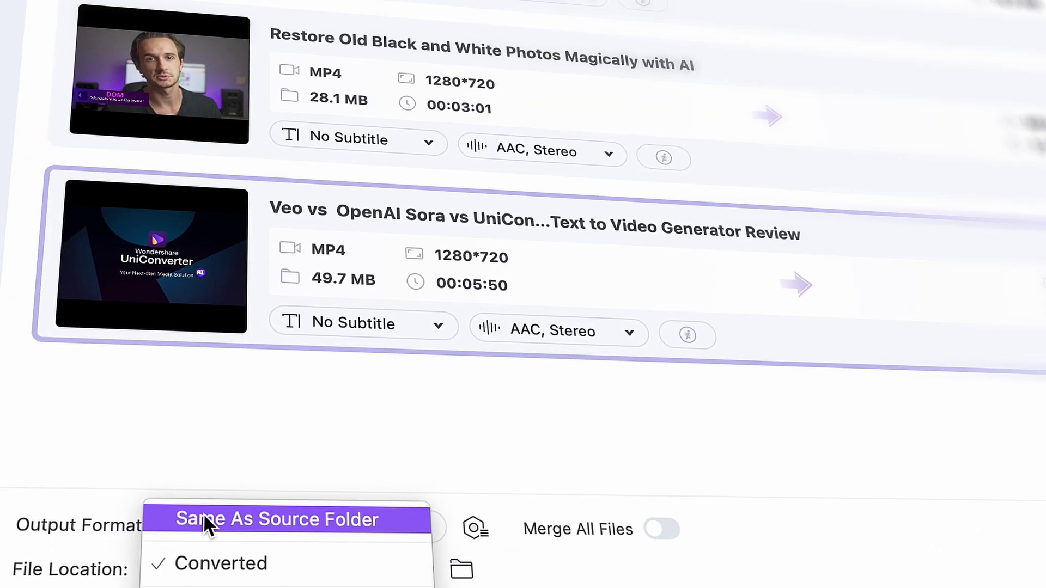
- Save outputs to the source folder, convert all four videos, and open the output folder
left_click(206, 520)
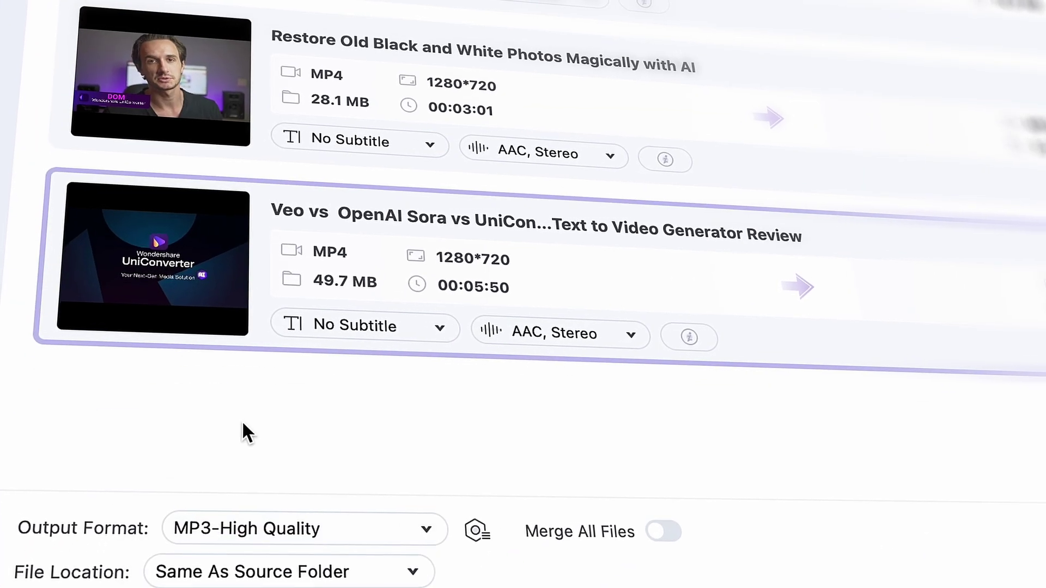
left_click(966, 556)
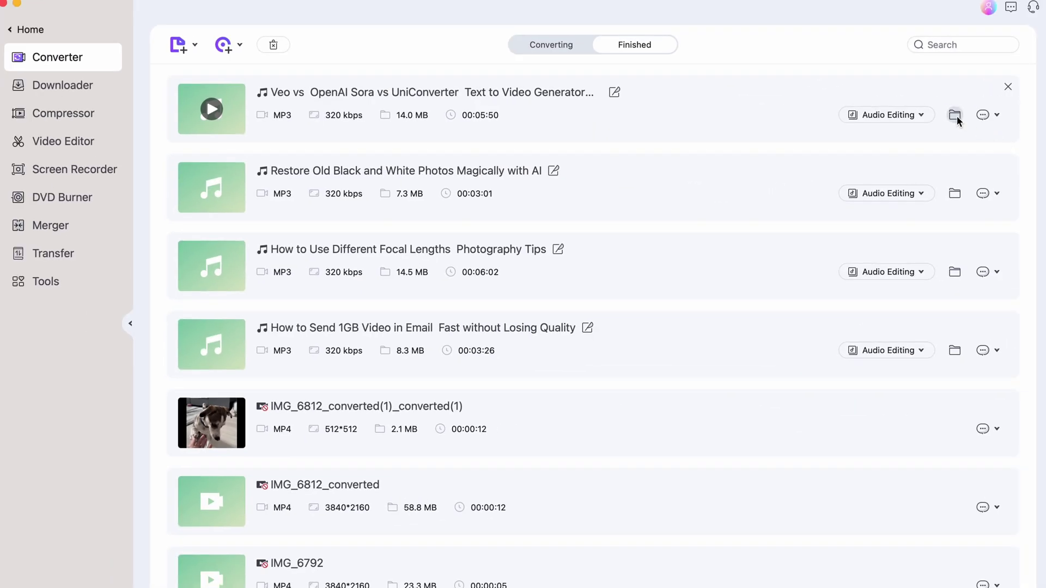
left_click(955, 115)
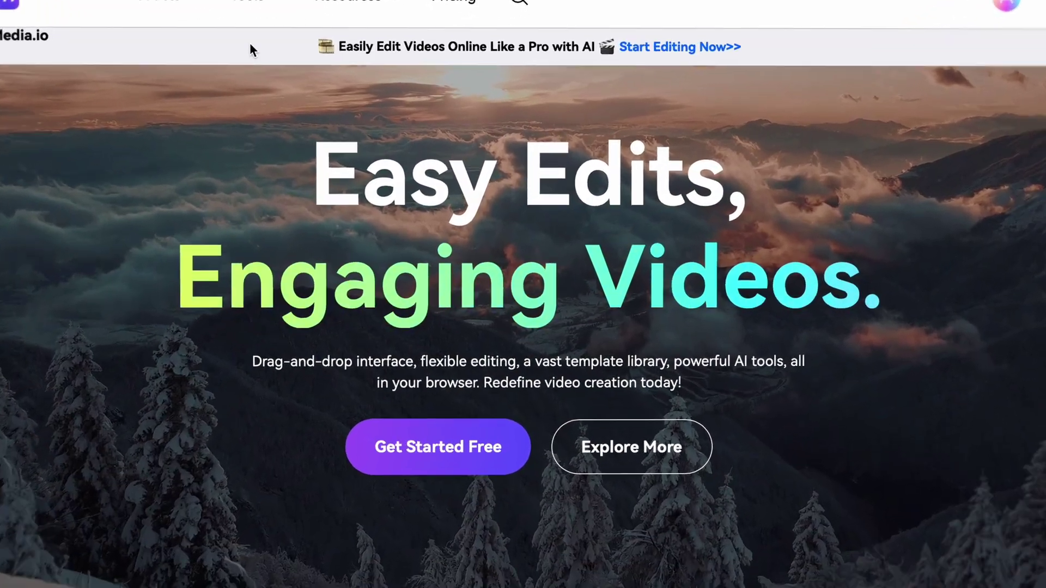
- Open Media.io's online Video Converter and upload the four MP4 videos
mouse_move(275, 1)
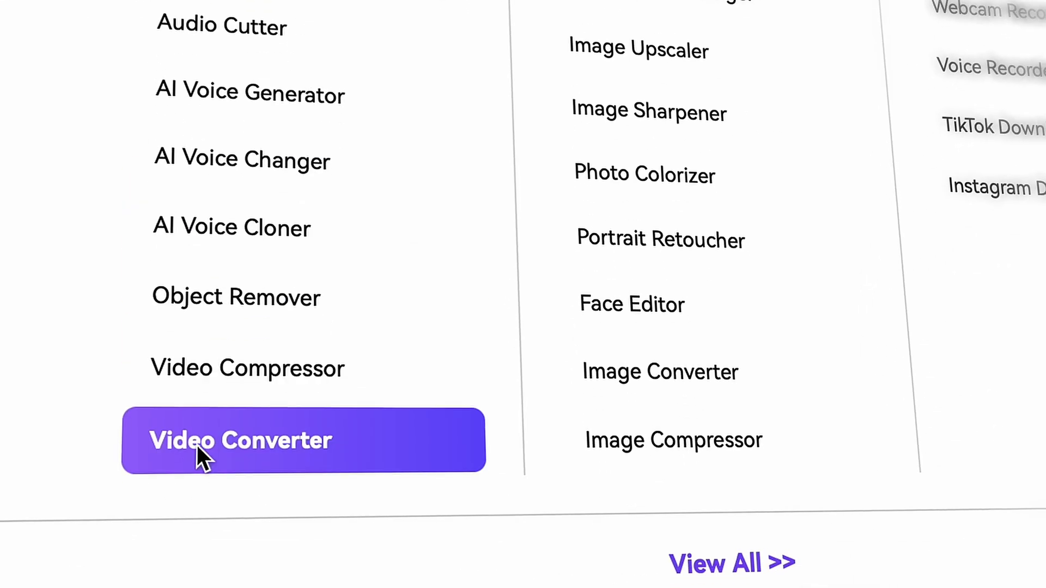
left_click(333, 455)
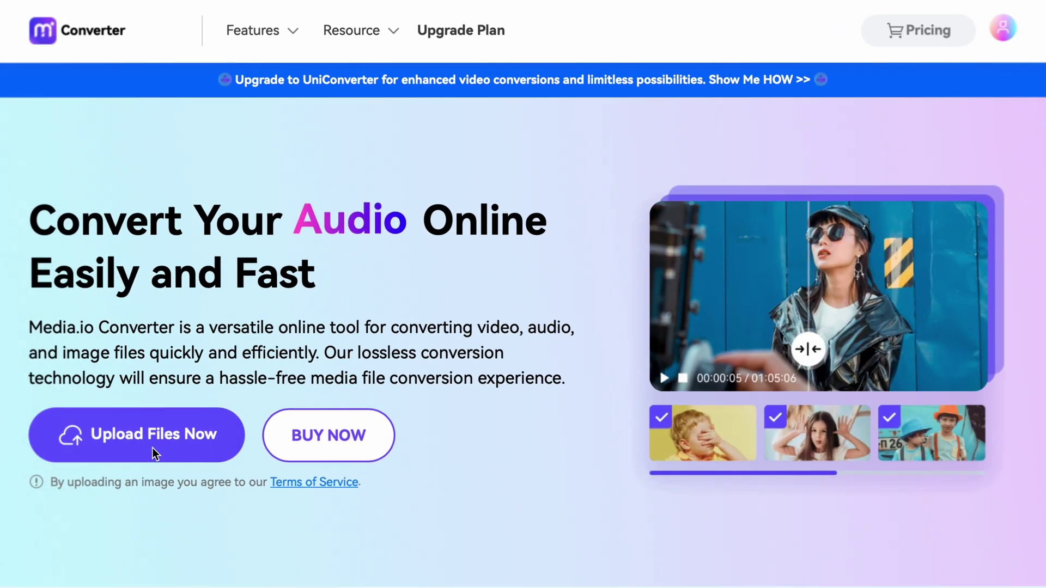
left_click(130, 441)
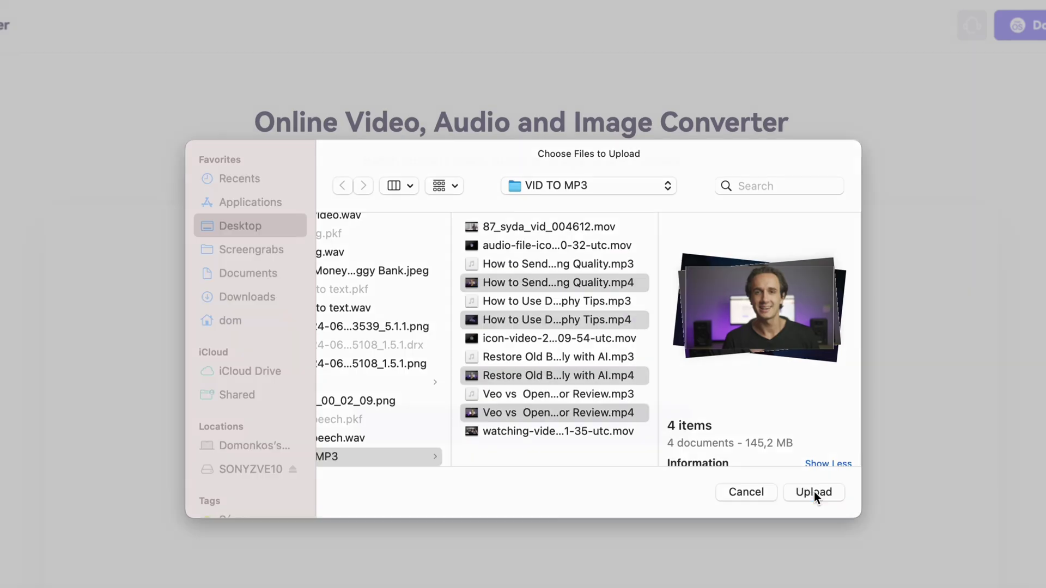
left_click(812, 491)
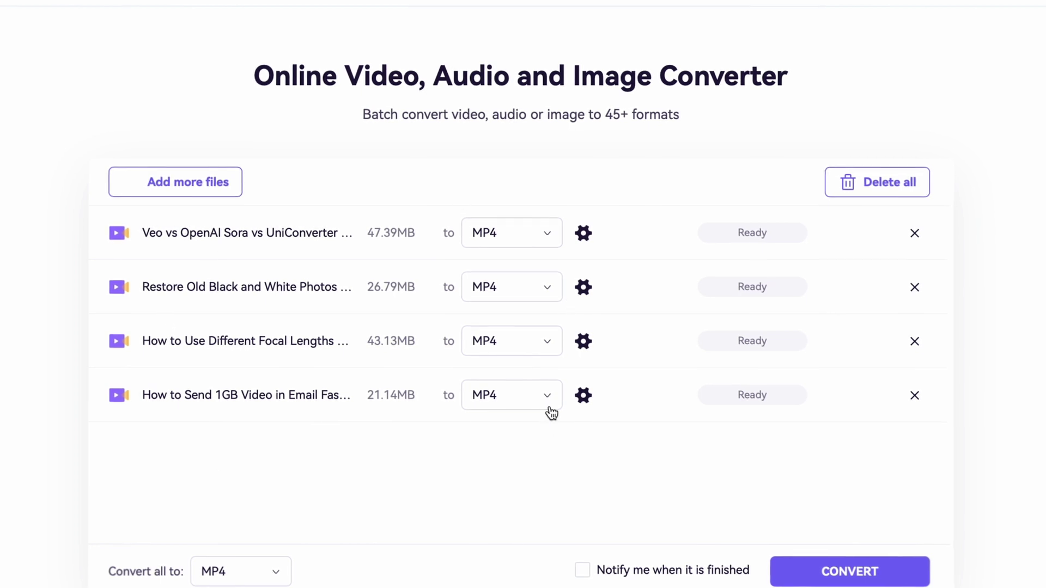
- Set all four uploaded videos to MP3, keep the default audio settings, and start converting
left_click(260, 570)
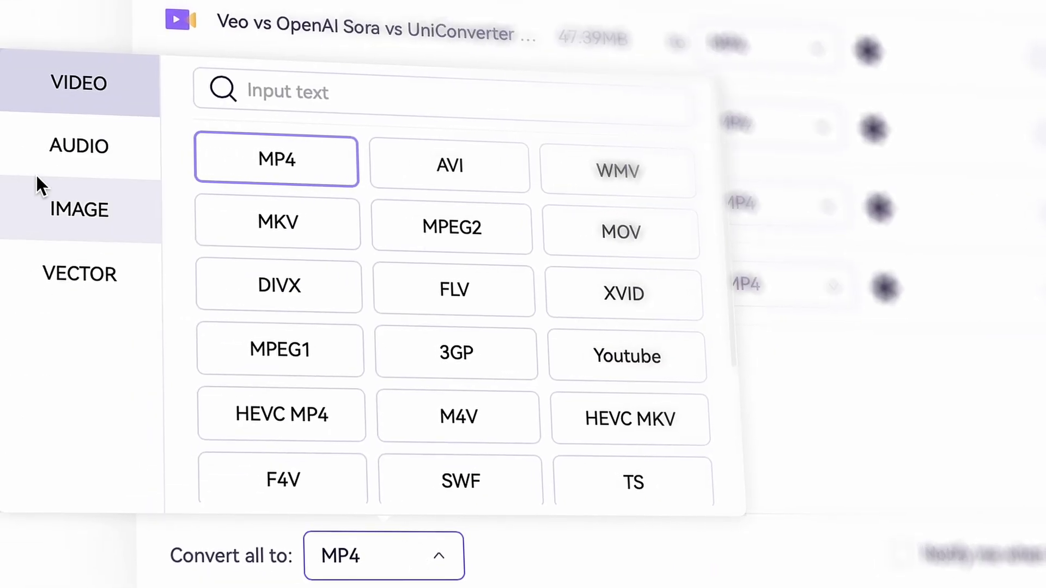
left_click(50, 157)
left_click(259, 153)
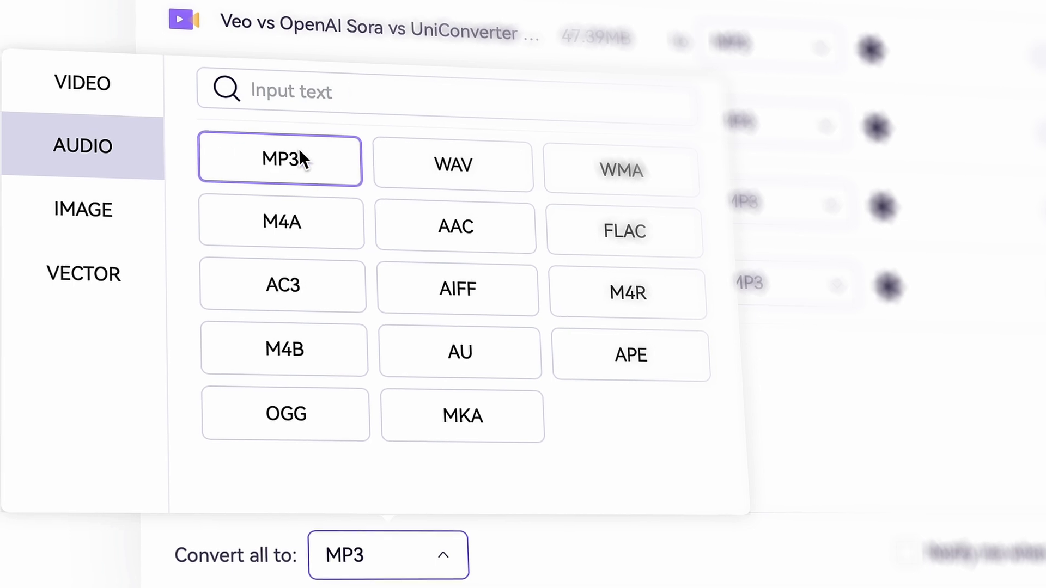
left_click(603, 549)
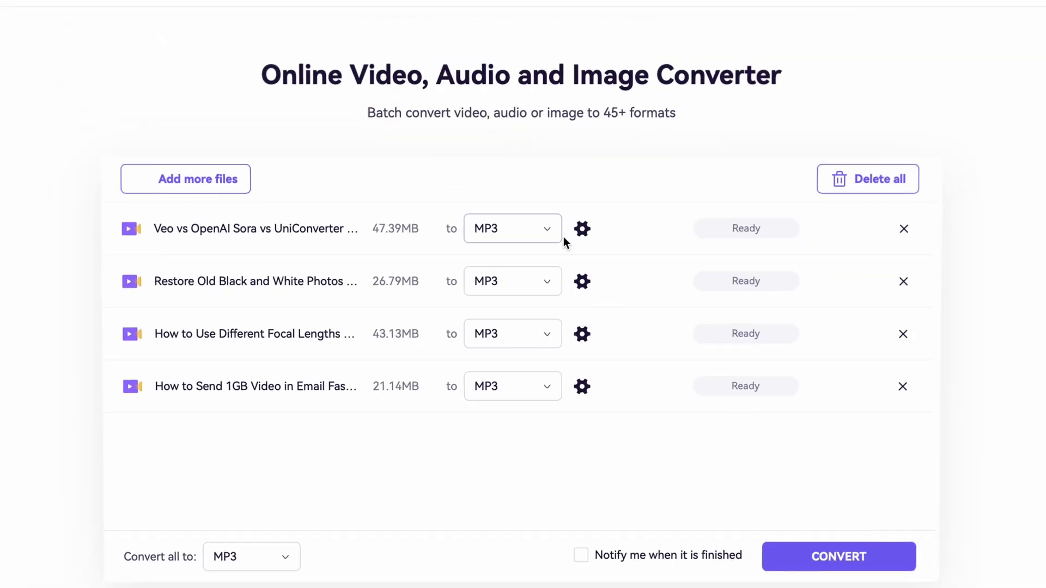
left_click(860, 52)
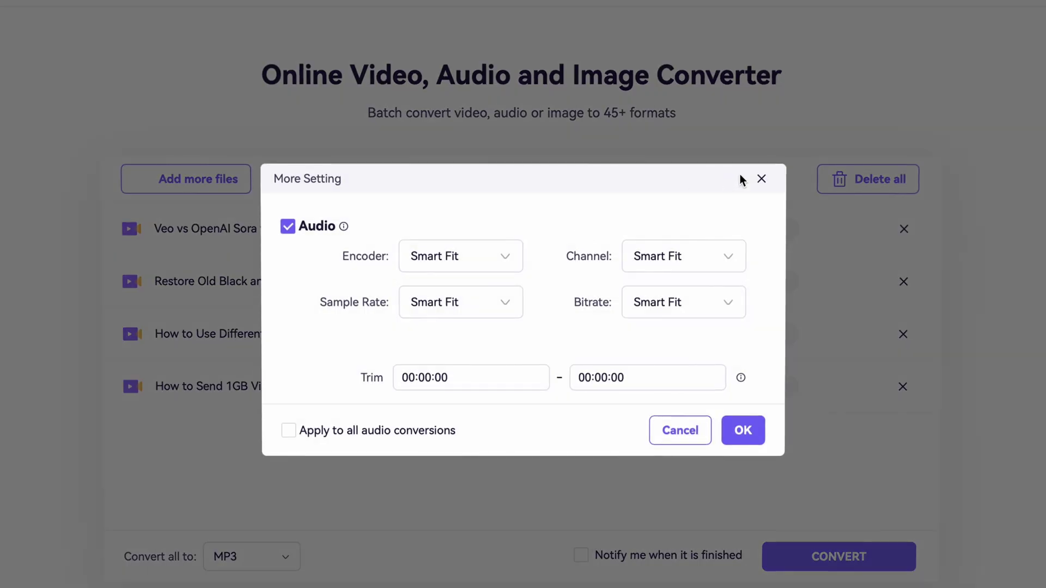
left_click(761, 179)
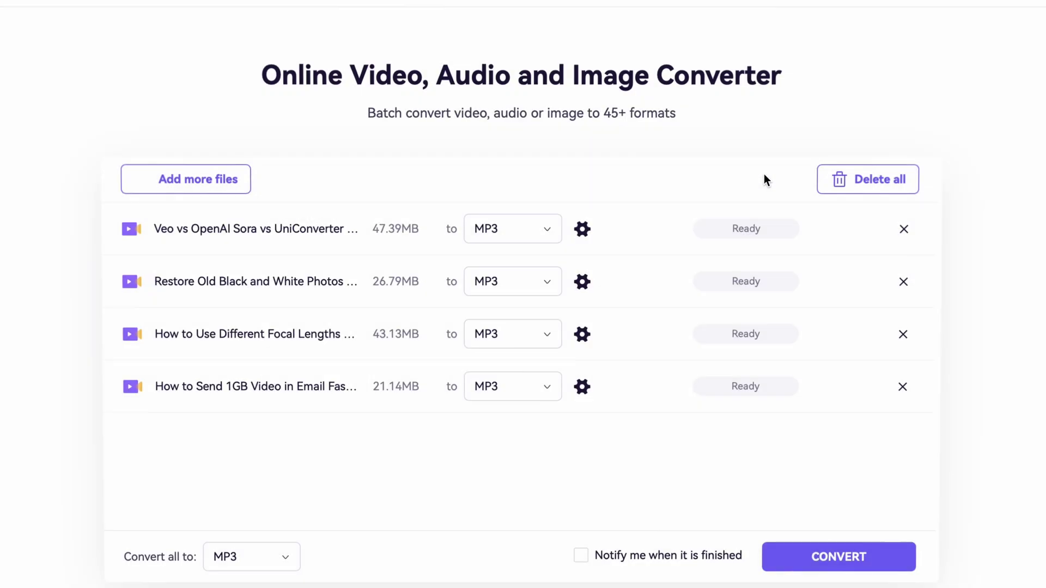
left_click(859, 565)
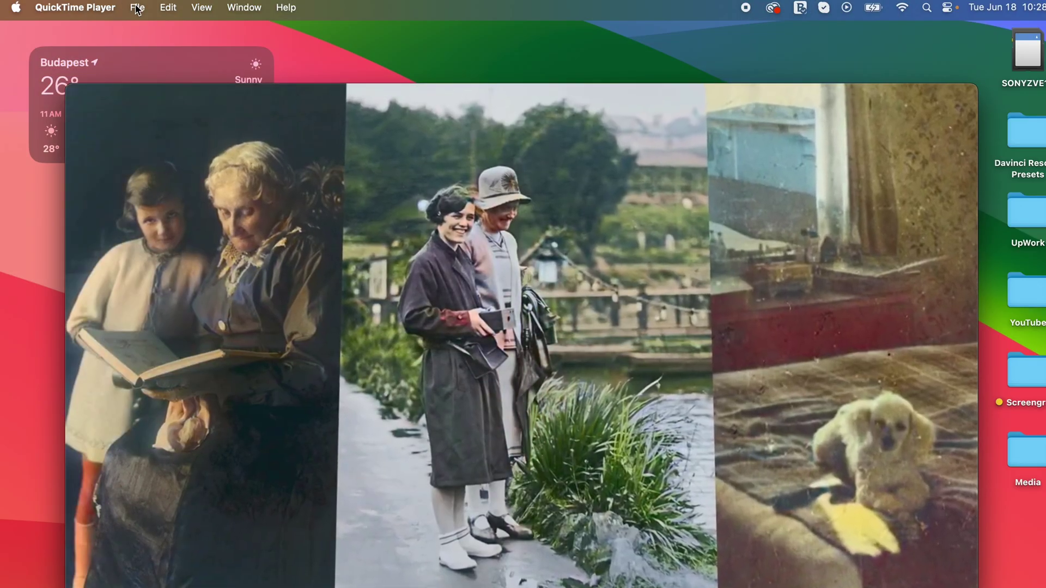
- Export the Restore Old Black and White Photos video as audio only into the VID TO MP3 folder
left_click(137, 7)
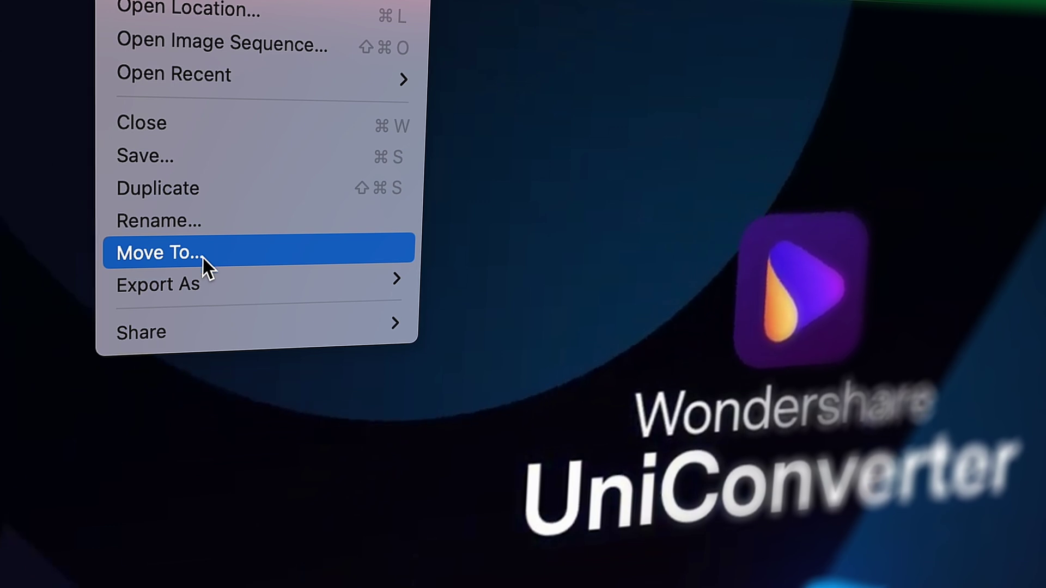
mouse_move(137, 270)
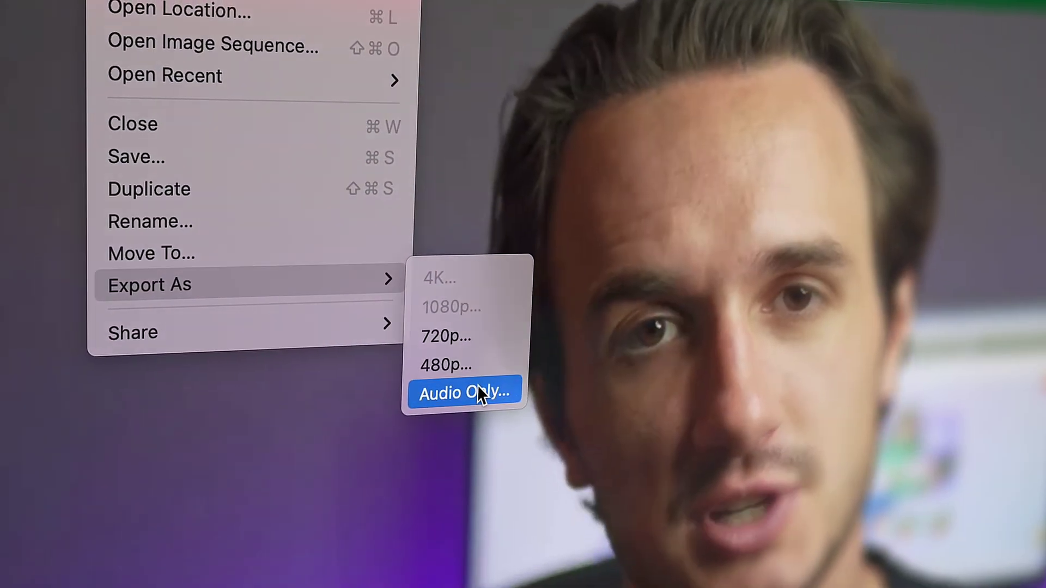
left_click(479, 384)
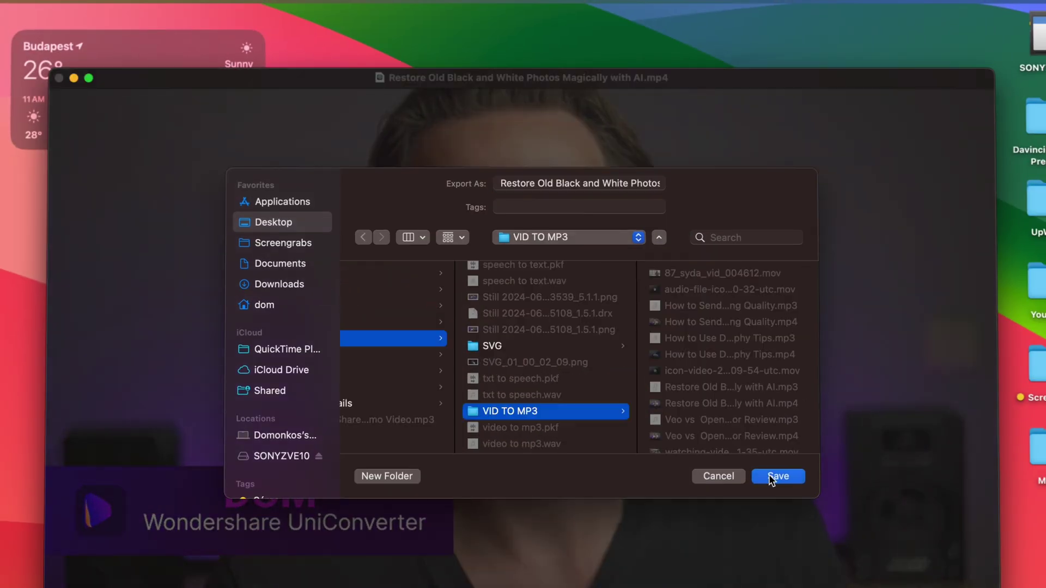
left_click(772, 477)
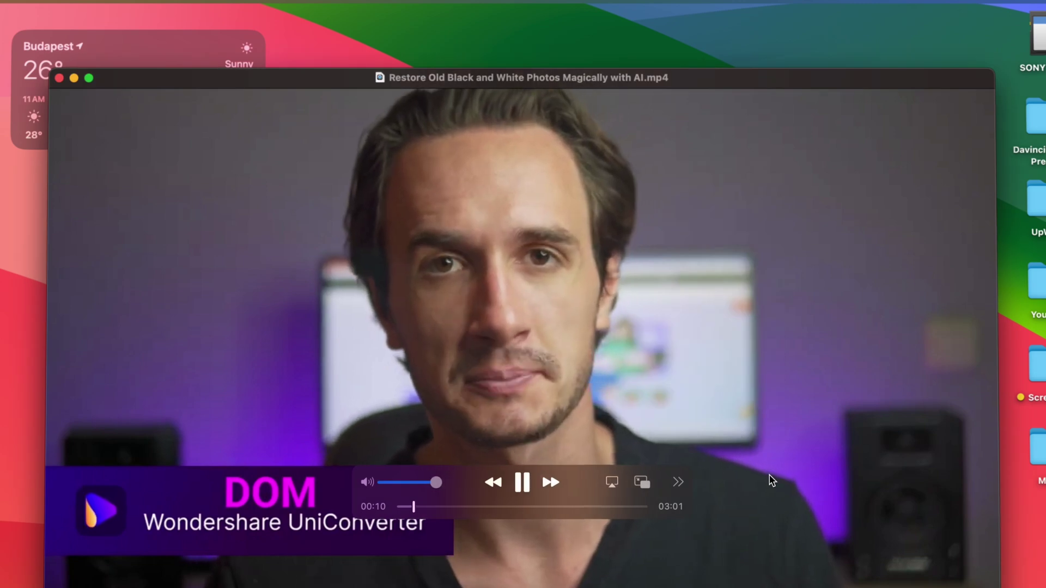
left_click(488, 175)
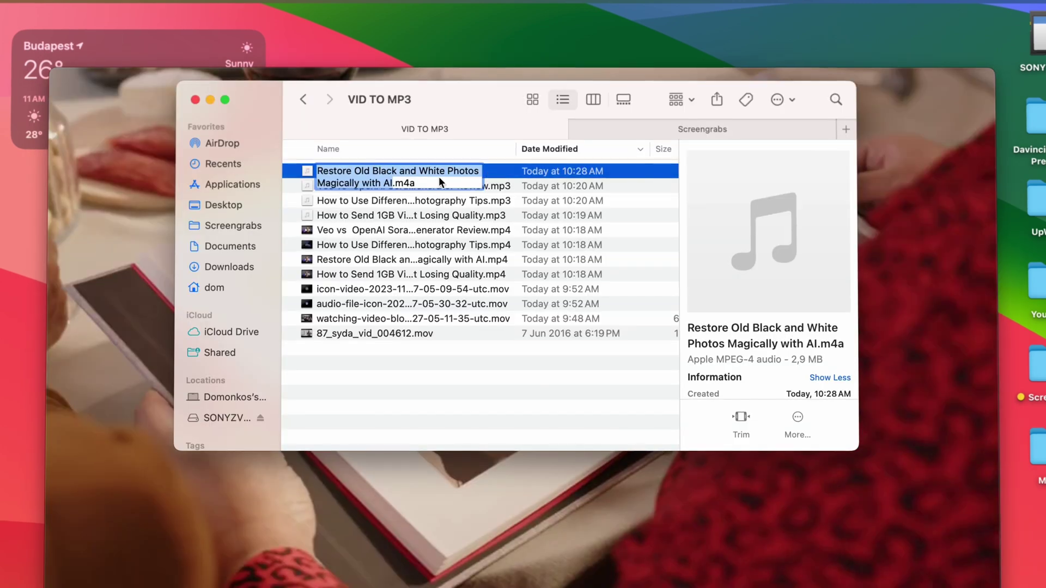
- Change the exported file's extension from .m4a to .mp3, confirm it, and preview the file
left_click(439, 178)
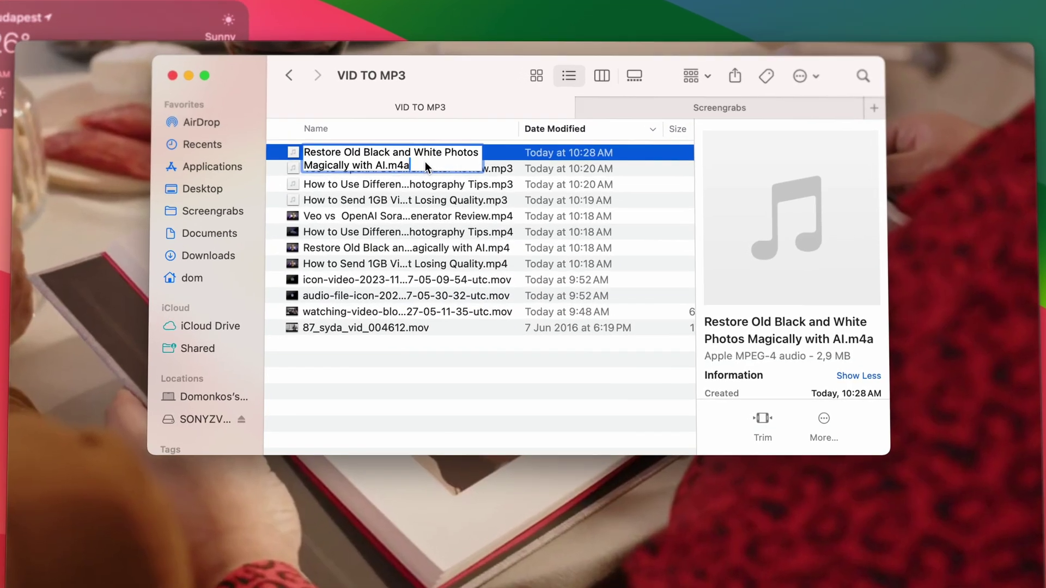
key("BackSpace")
key("BackSpace")
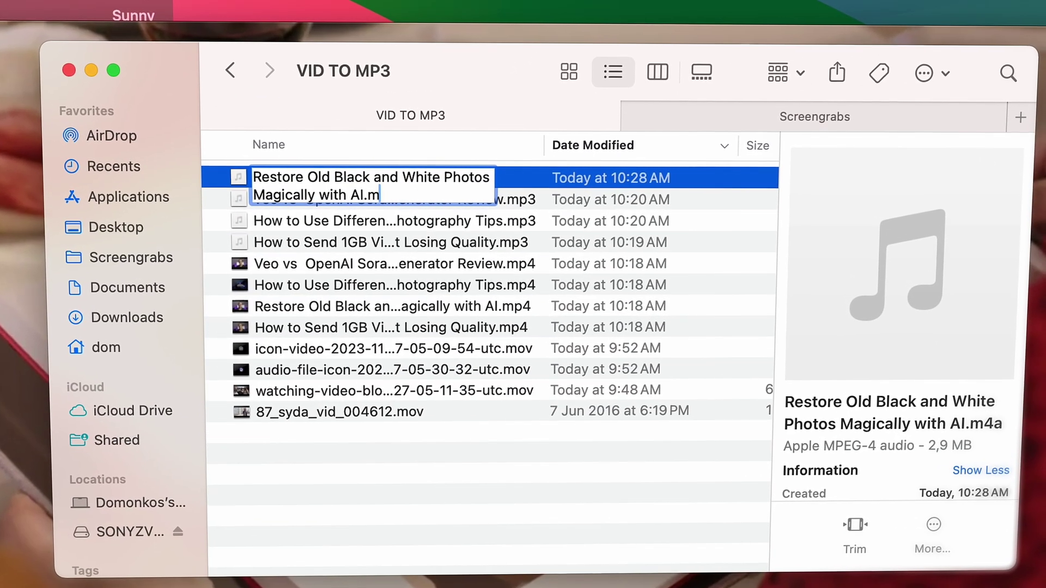
type("p3")
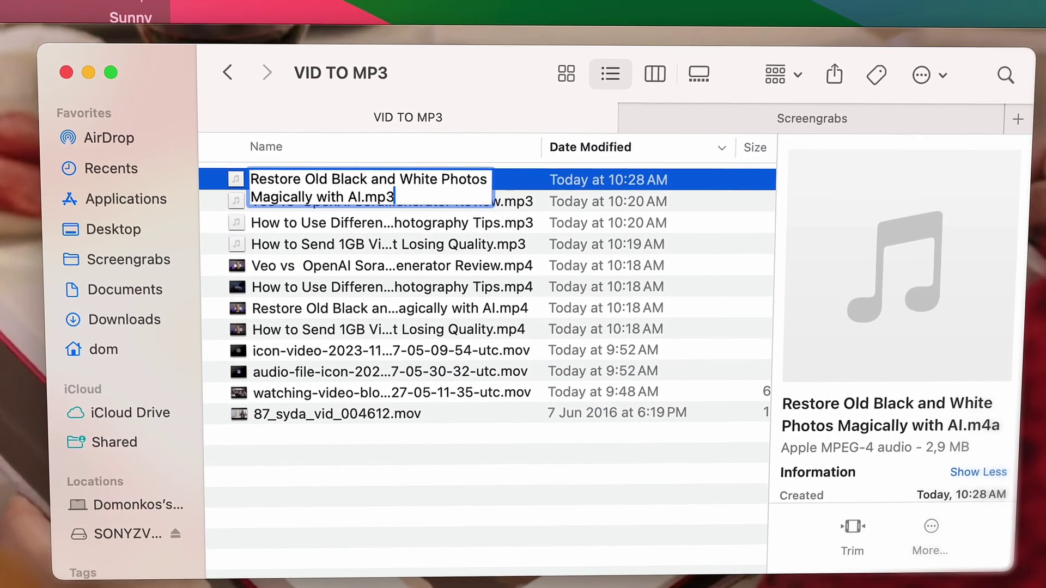
key("Return")
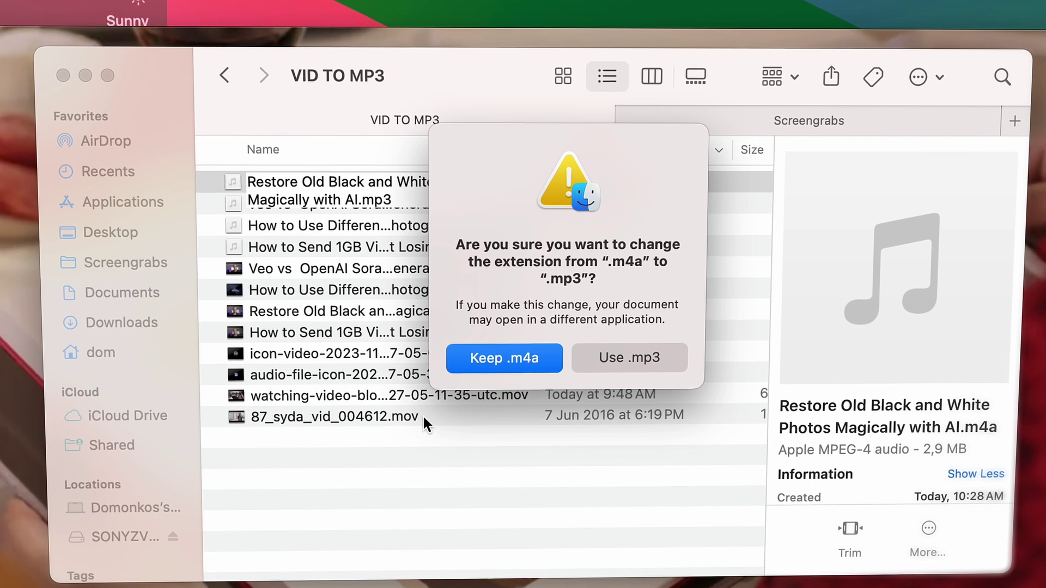
left_click(632, 361)
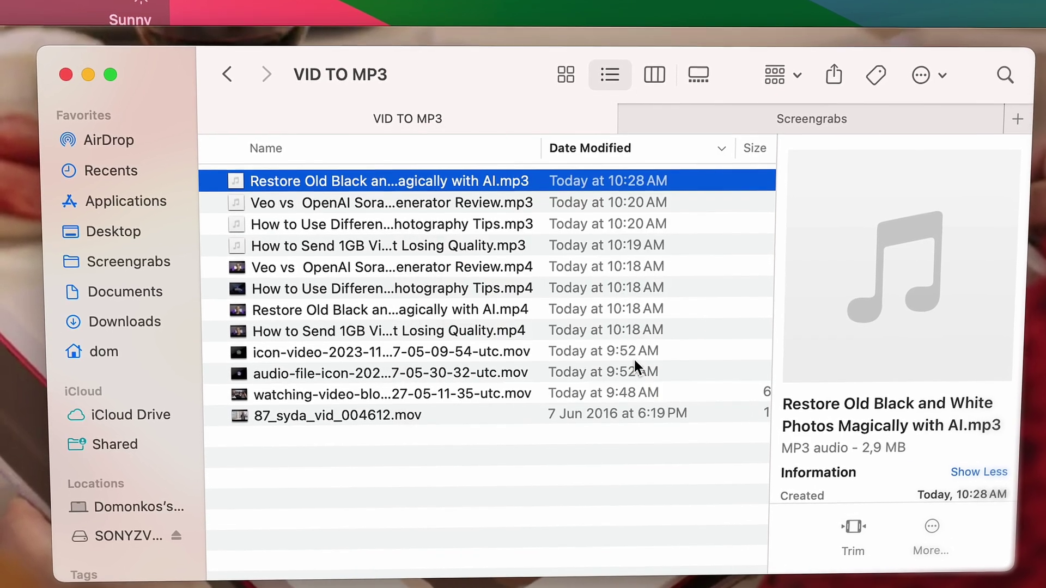
key("space")
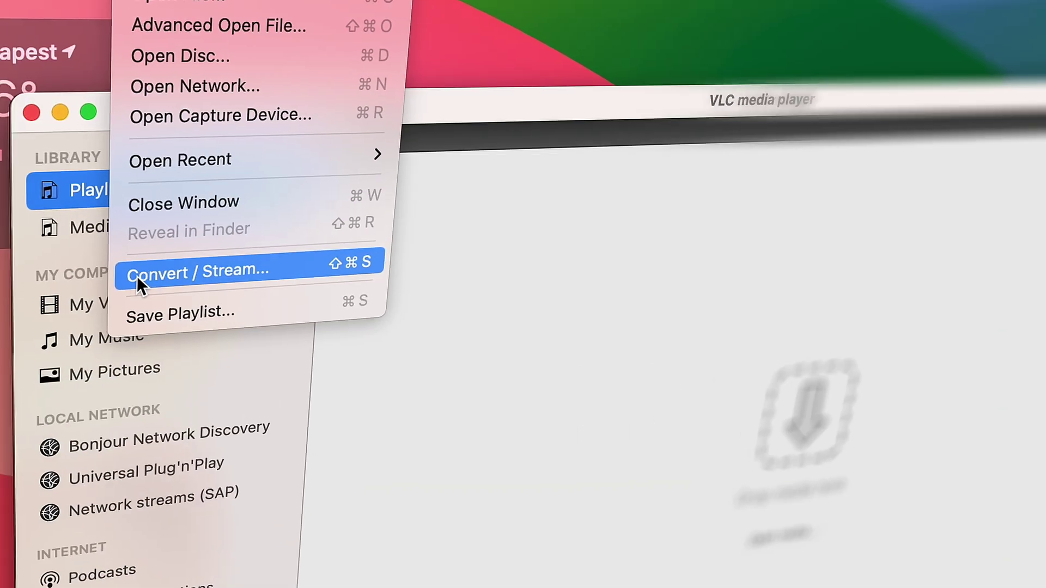
- Convert the Focal Lengths video with the Audio - MP3 profile, saving it as 'Focal lengths MP3'
left_click(254, 280)
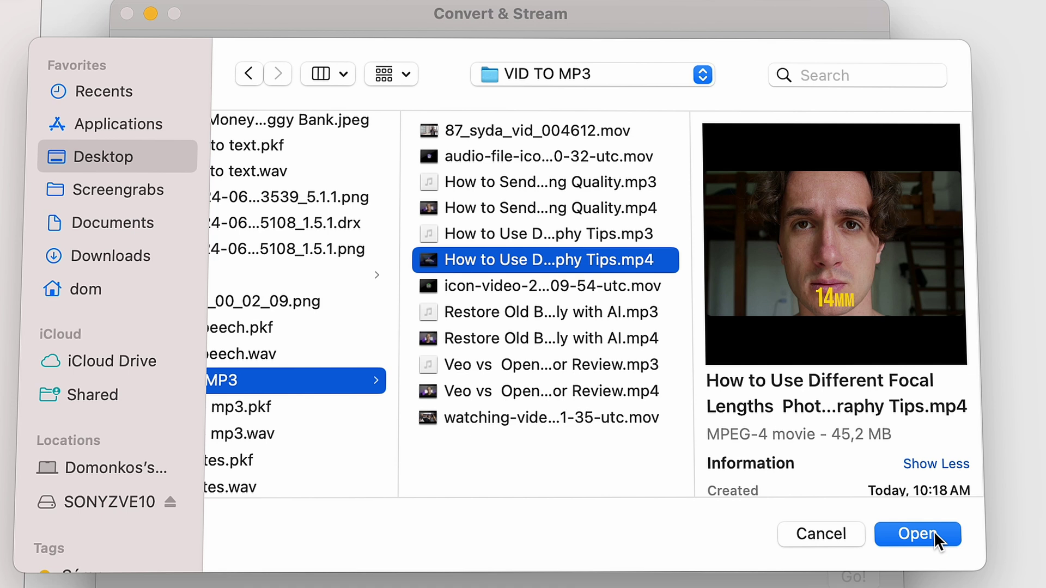
left_click(934, 531)
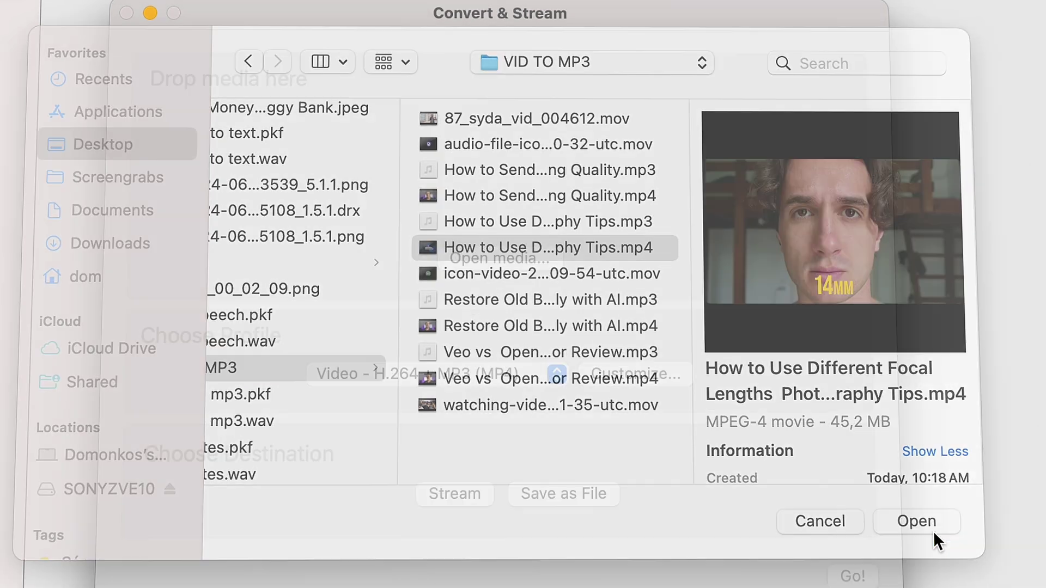
left_click(434, 370)
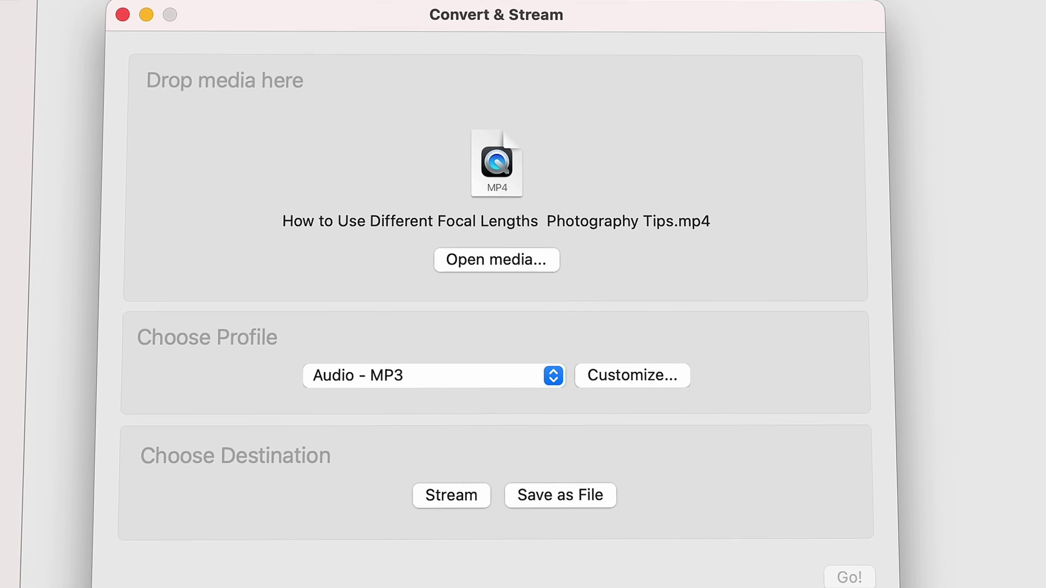
left_click(579, 497)
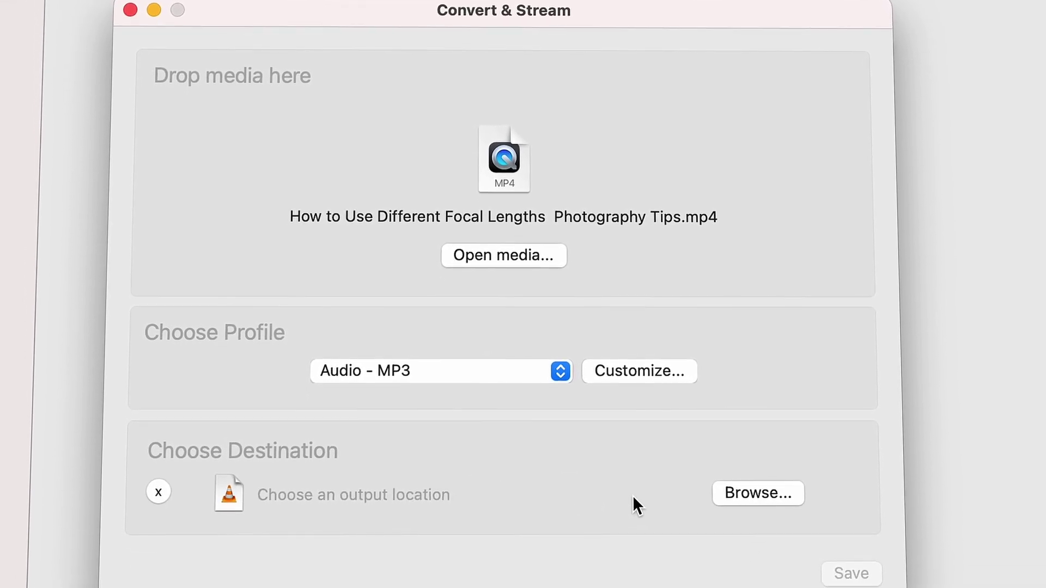
left_click(746, 496)
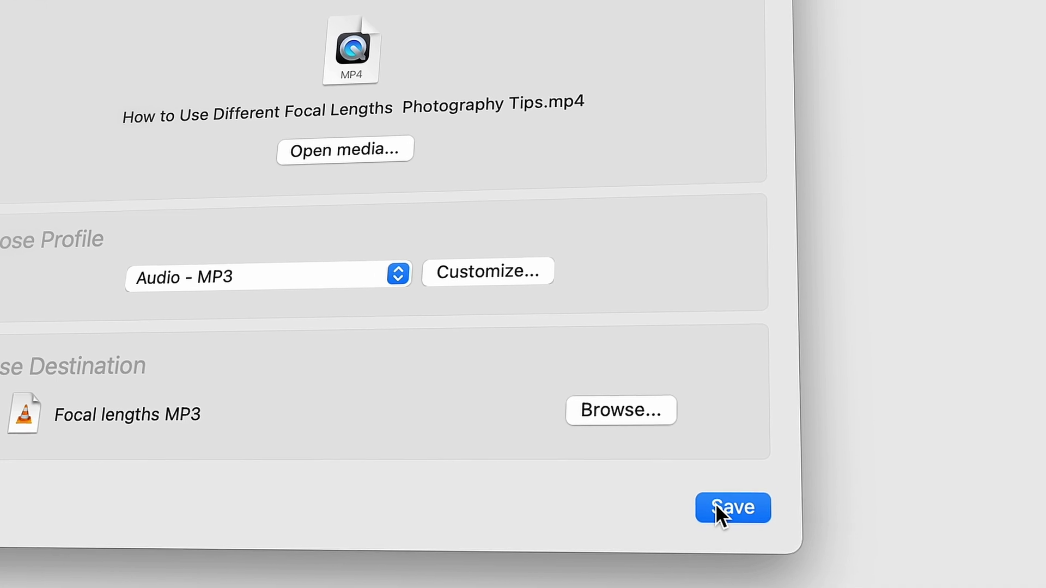
left_click(733, 509)
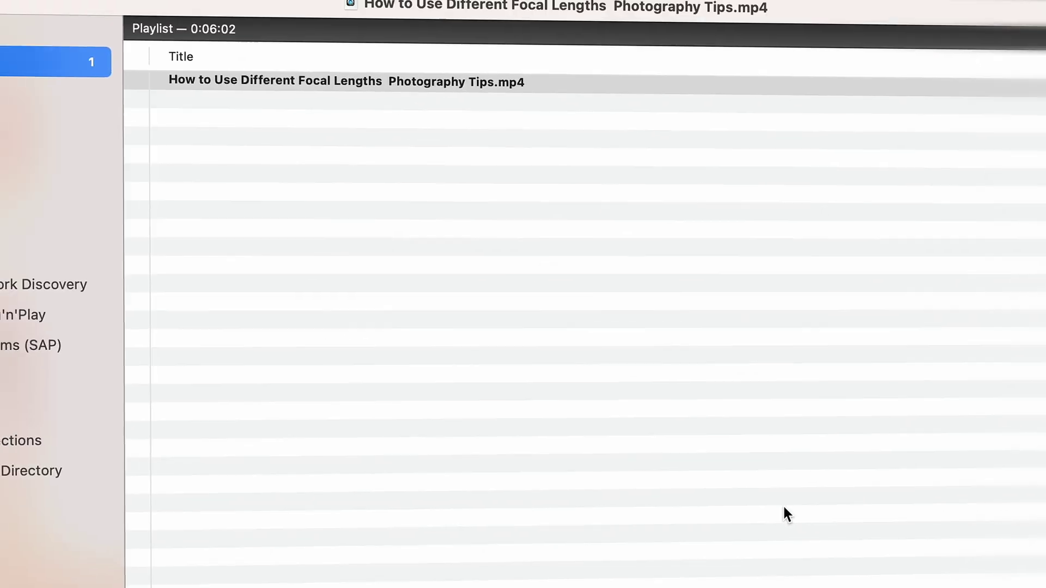